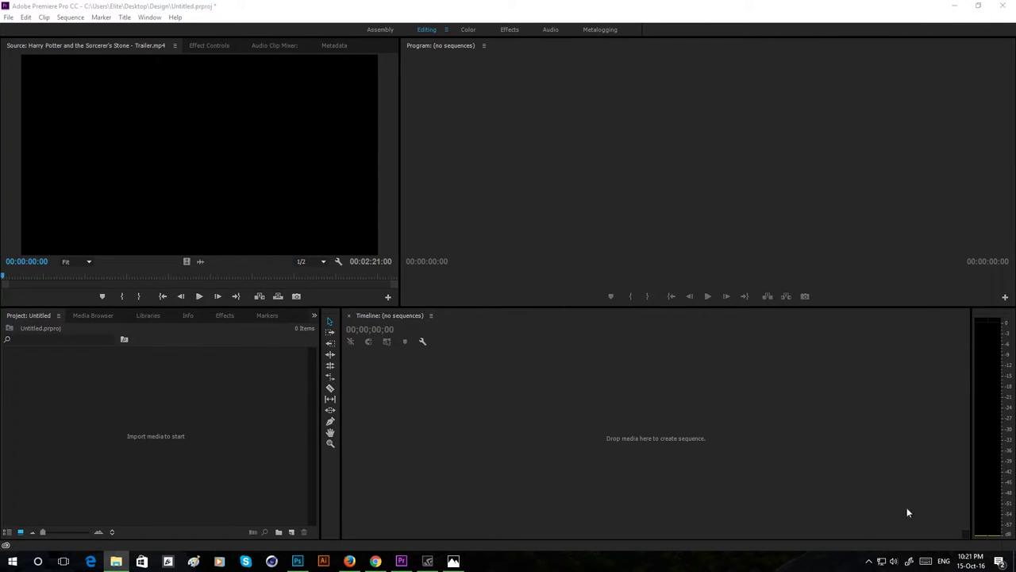
# Step: Look through the menu bar menus, then settle on the File menu's commands
pyautogui.click(8, 17)
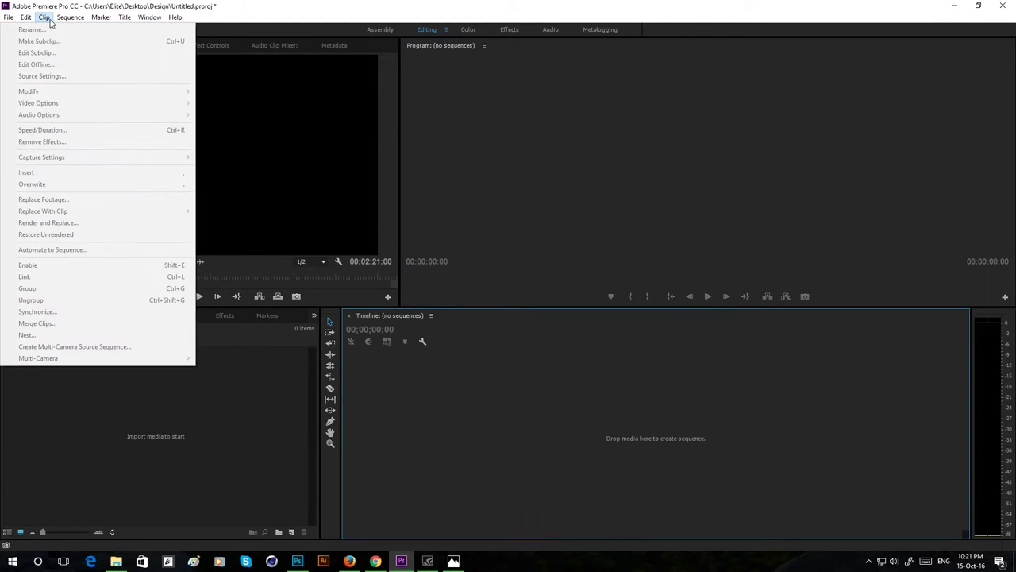
pyautogui.moveTo(102, 19)
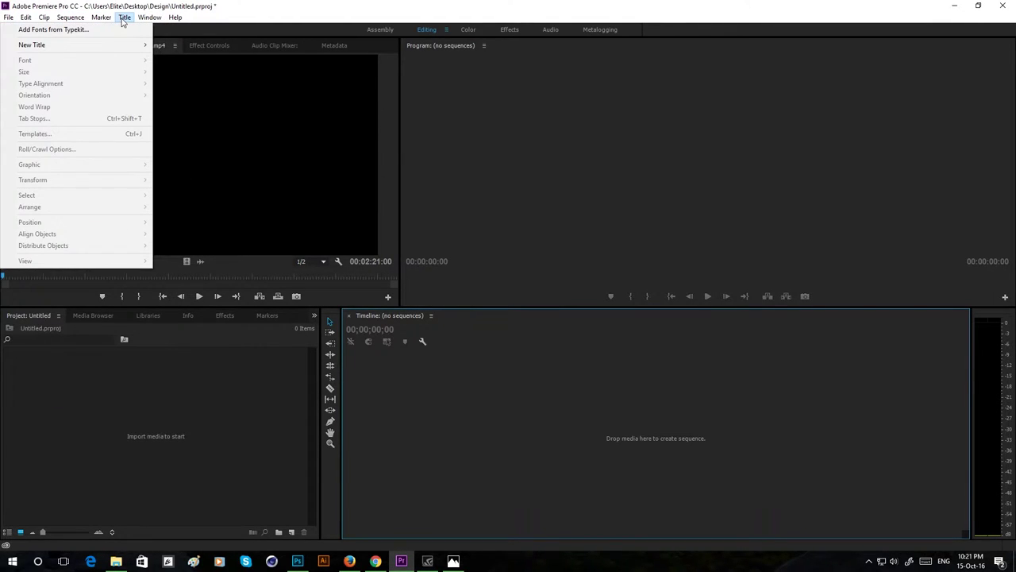
pyautogui.moveTo(173, 23)
pyautogui.click(9, 17)
pyautogui.moveTo(11, 30)
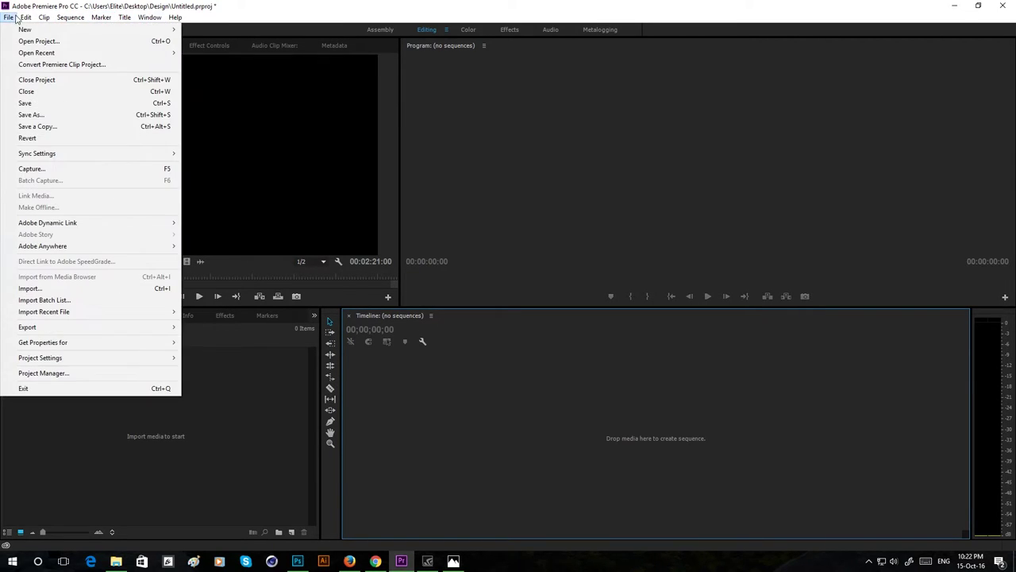
pyautogui.moveTo(75, 32)
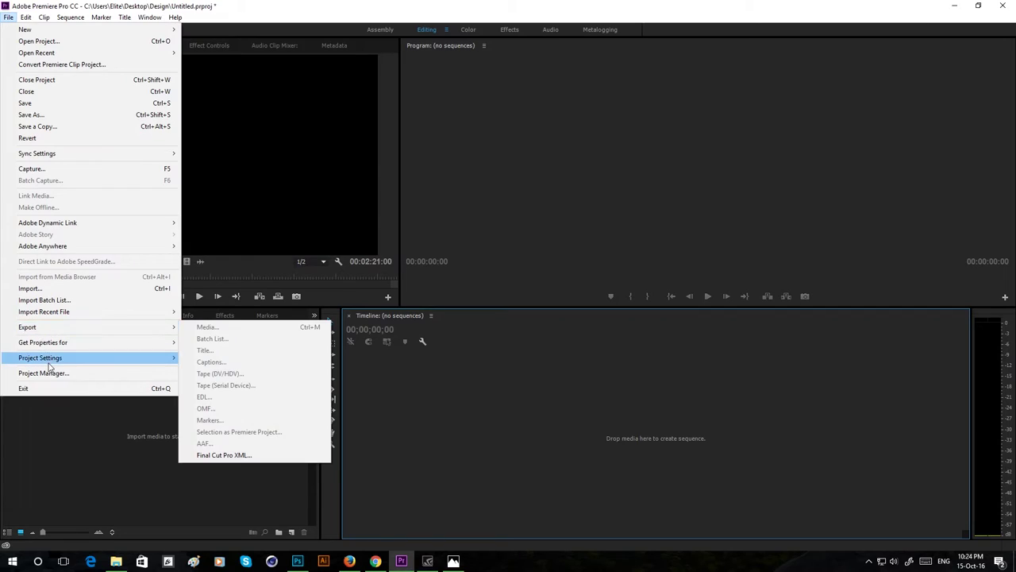
pyautogui.moveTo(46, 342)
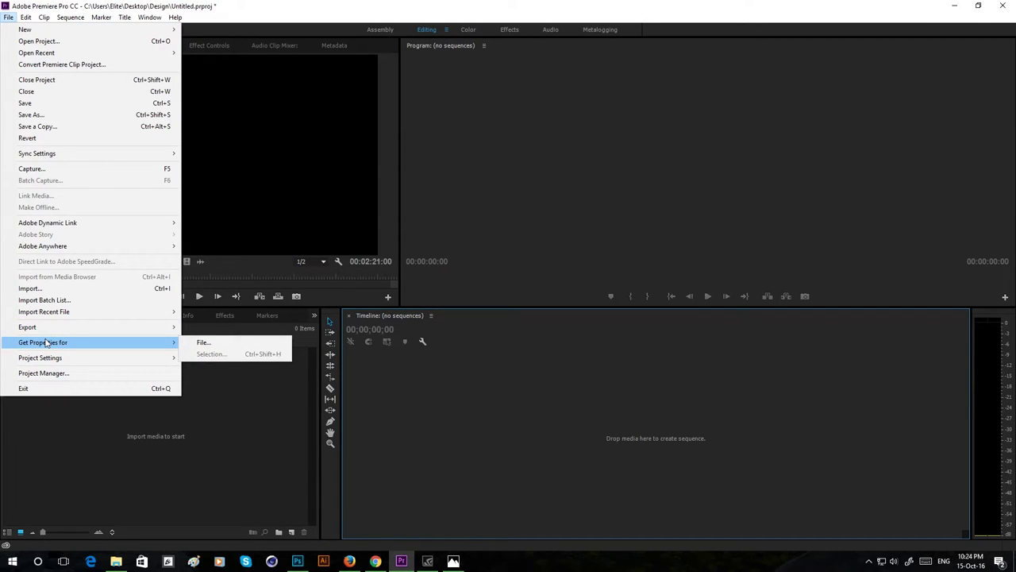
# Step: Move across the menu bar to the Clip menu showing Make Subclip, Speed/Duration and Link
pyautogui.moveTo(25, 17)
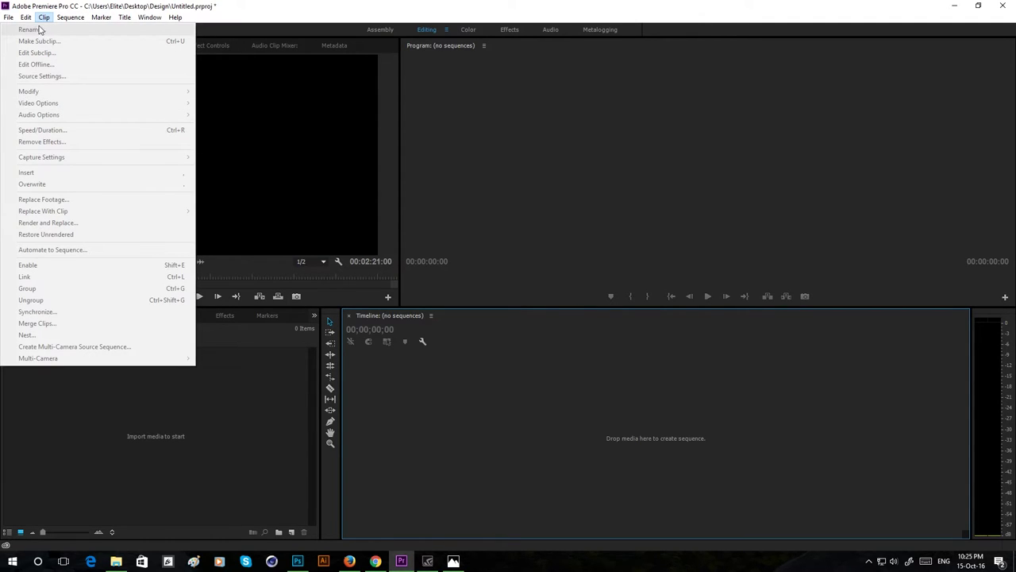
# Step: Browse the Sequence, Marker and Title menus, choosing Title > New Title > Default Crawl
pyautogui.moveTo(62, 20)
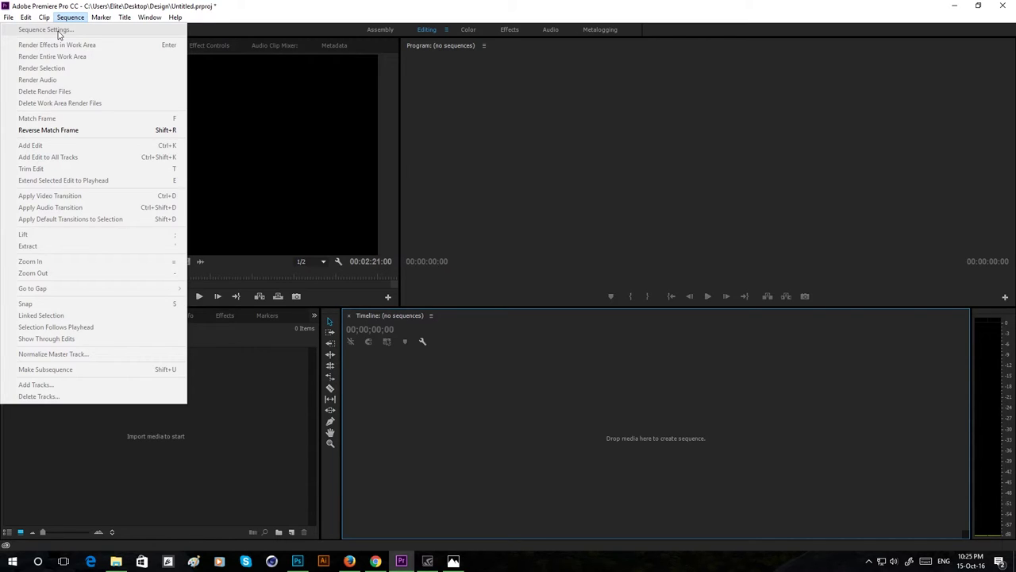
pyautogui.moveTo(103, 24)
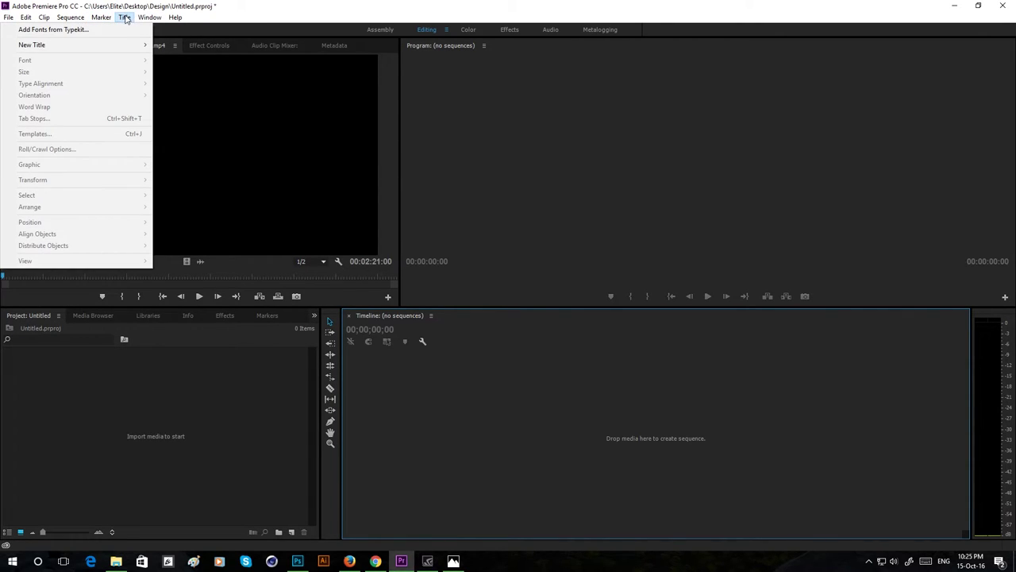
pyautogui.moveTo(99, 46)
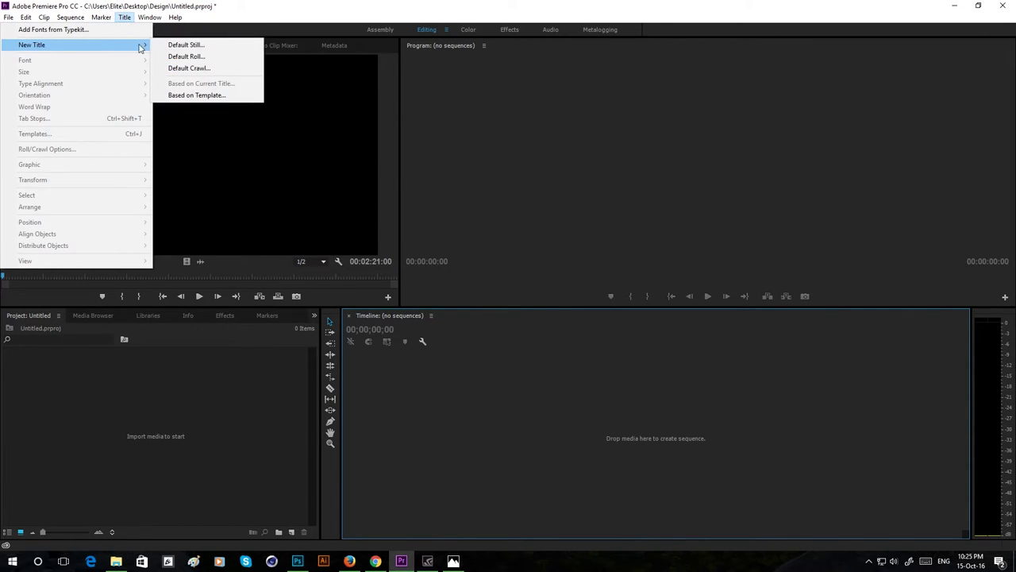
pyautogui.click(187, 67)
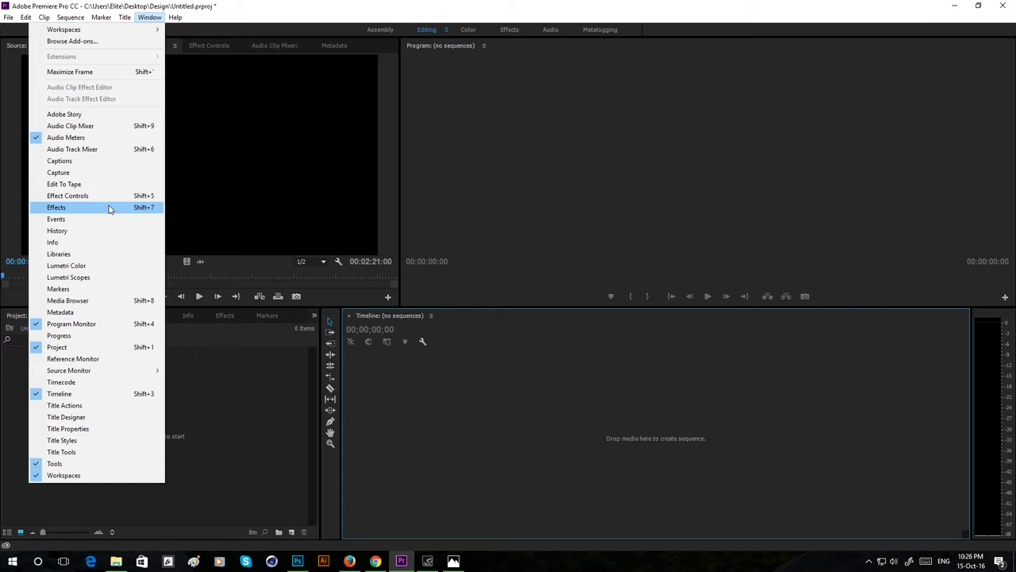
# Step: Dismiss the Window menu, reopen it, move to Help, then close it without choosing anything
pyautogui.click(245, 365)
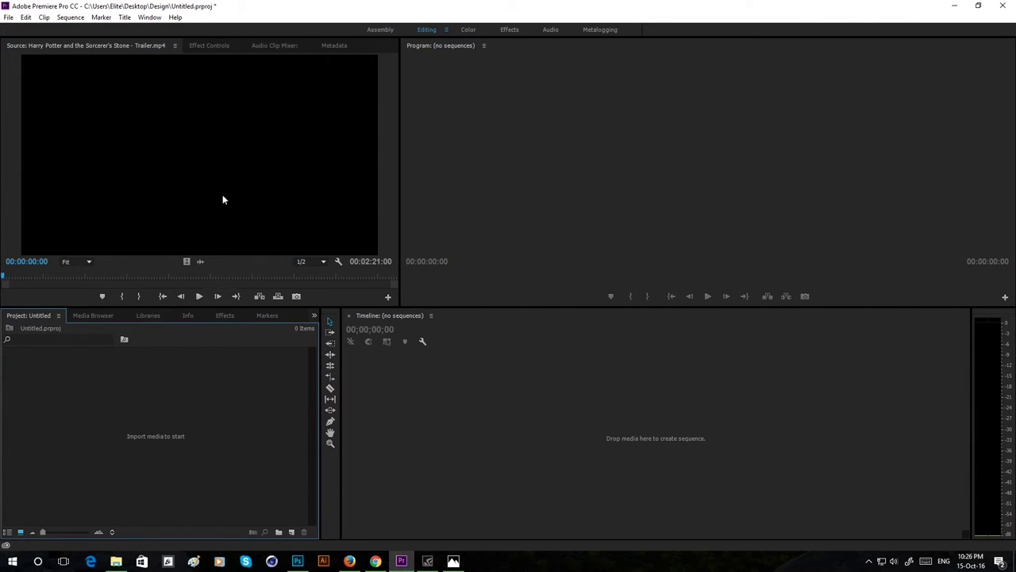
pyautogui.click(150, 17)
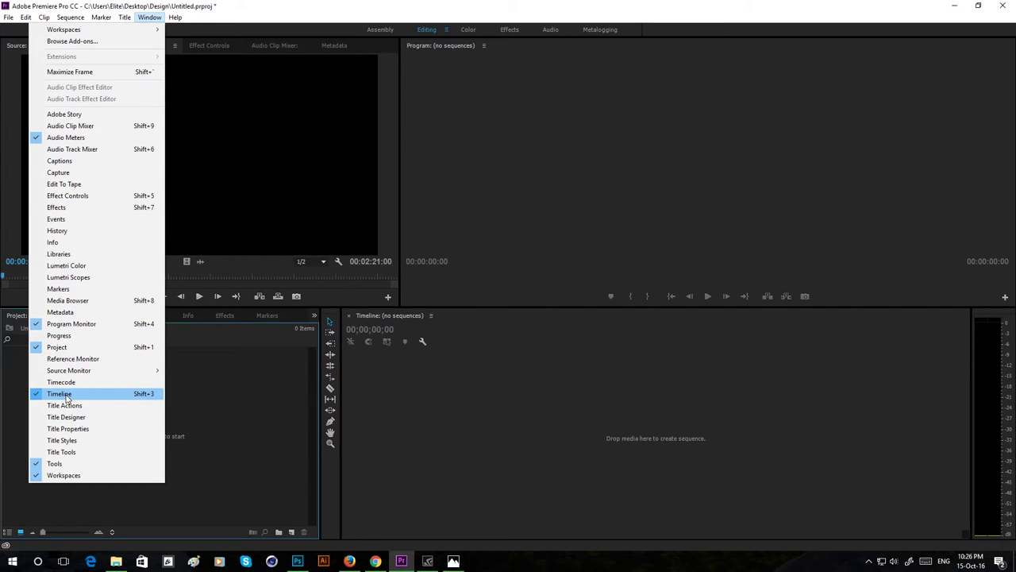
pyautogui.moveTo(175, 16)
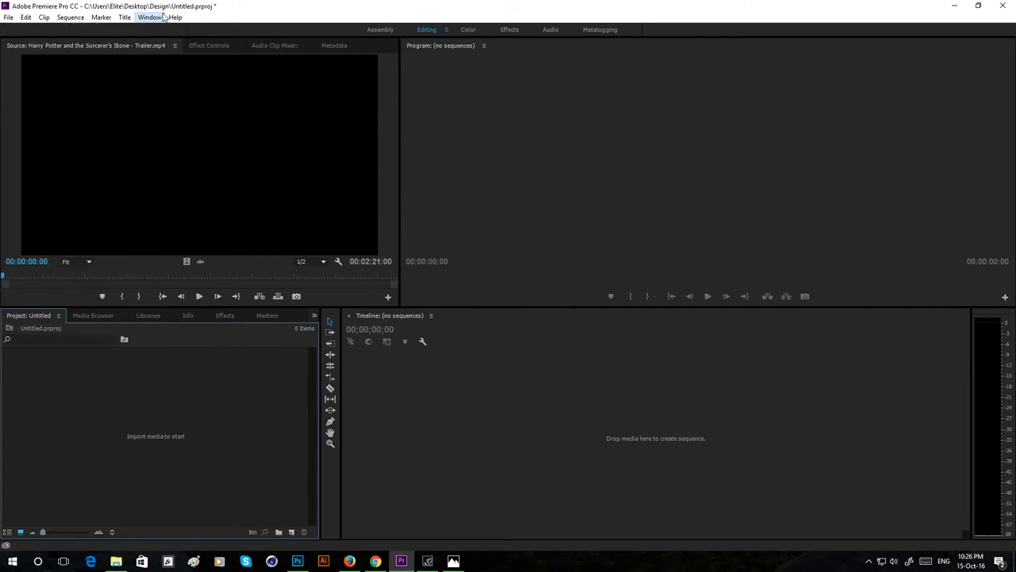
pyautogui.click(213, 357)
# Step: Browse the D: and C: drives in the Media Browser, then show the Libraries sign-in prompt
pyautogui.click(99, 319)
pyautogui.click(37, 371)
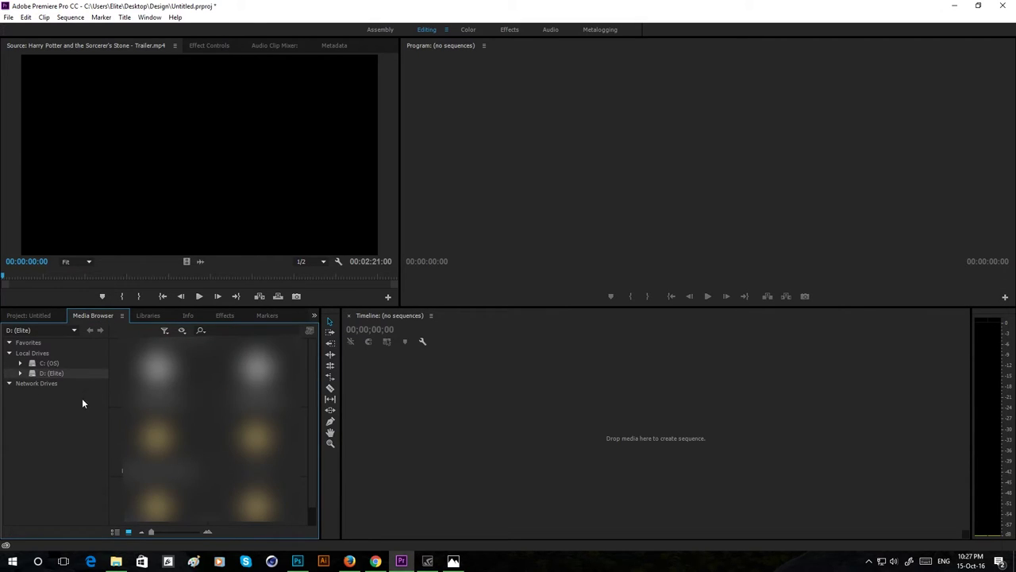
pyautogui.click(54, 363)
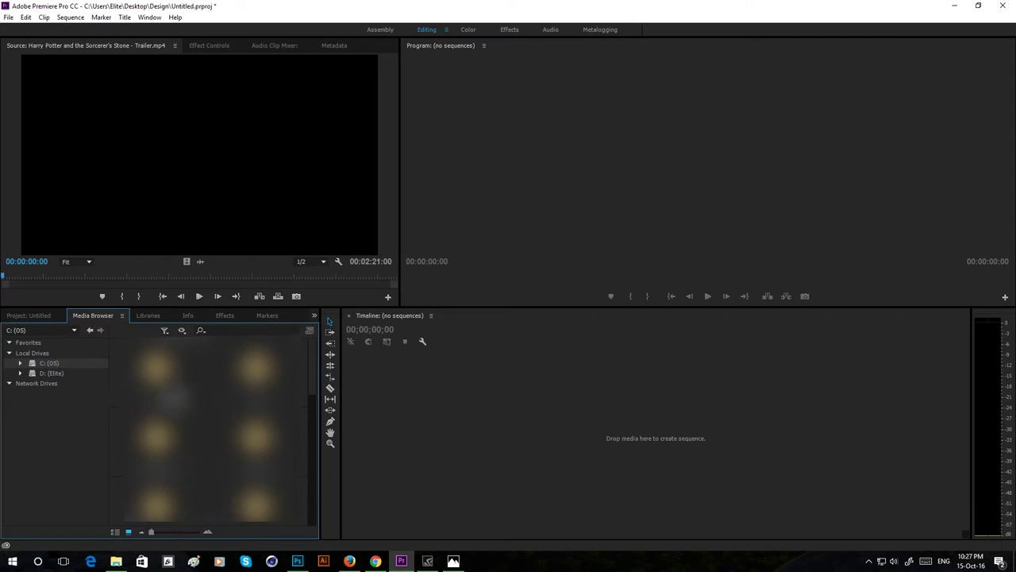
pyautogui.moveTo(309, 367)
pyautogui.mouseDown()
pyautogui.moveTo(309, 405)
pyautogui.moveTo(304, 370)
pyautogui.mouseUp()
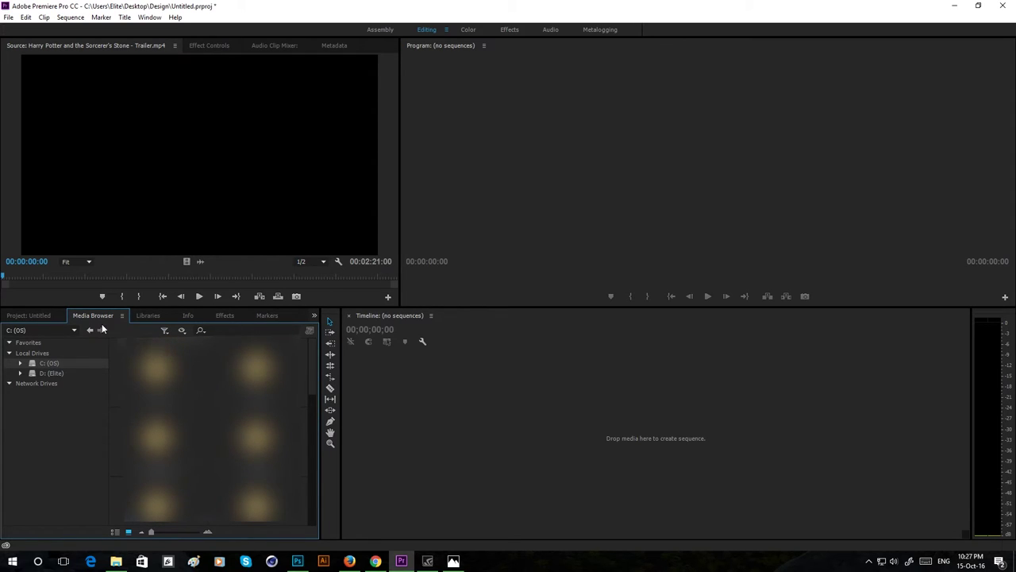
pyautogui.click(150, 316)
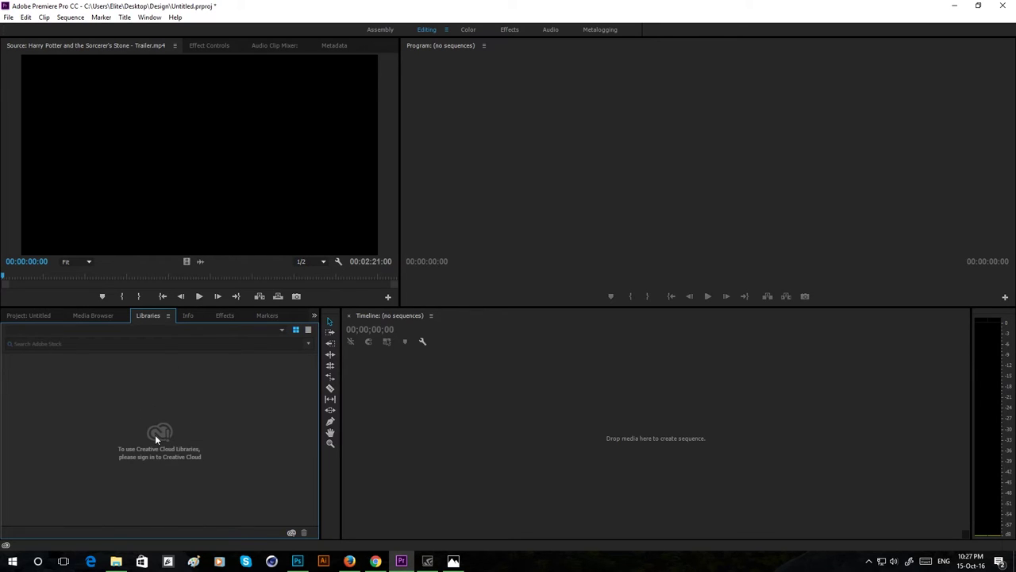
# Step: Show the Info panel, then the Effects panel with its preset, effect and transition folders
pyautogui.click(196, 316)
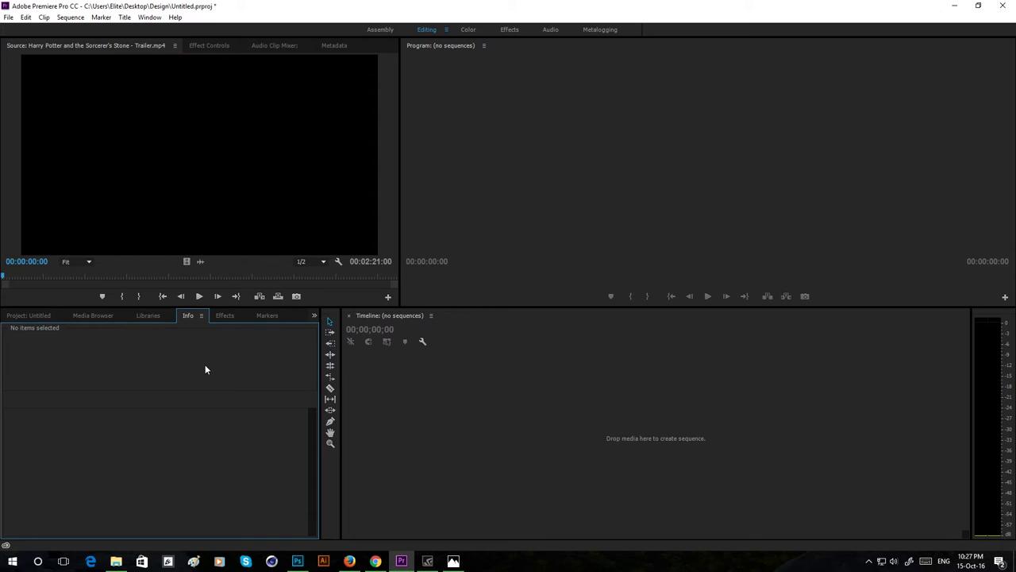
pyautogui.click(219, 319)
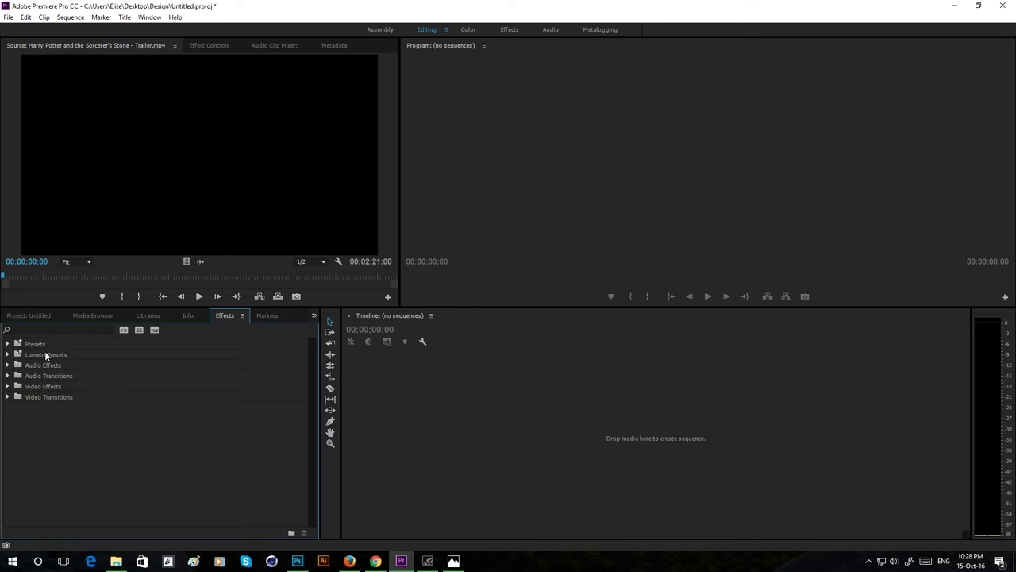
pyautogui.click(9, 397)
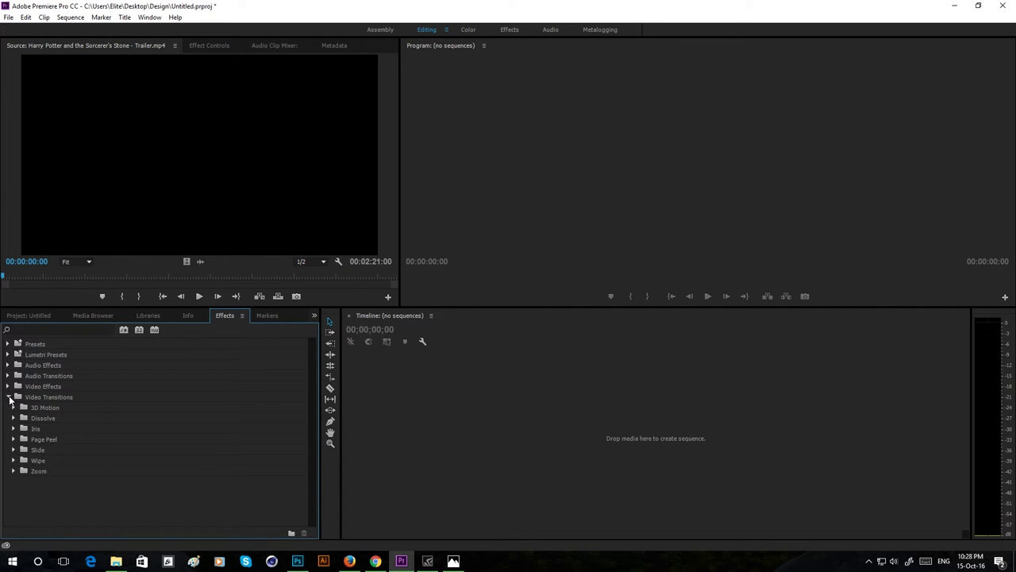
pyautogui.click(9, 397)
pyautogui.click(9, 386)
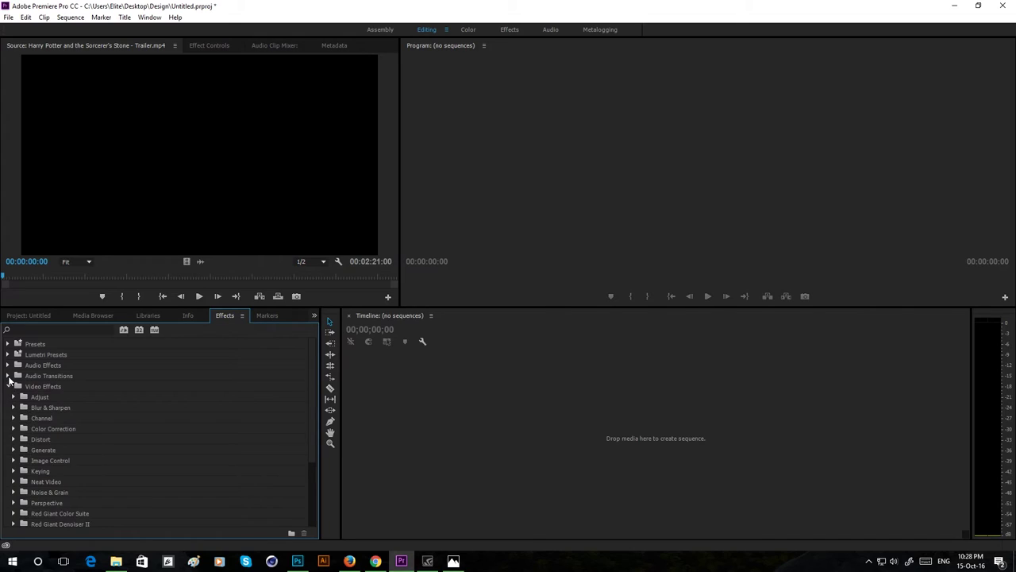
pyautogui.click(9, 385)
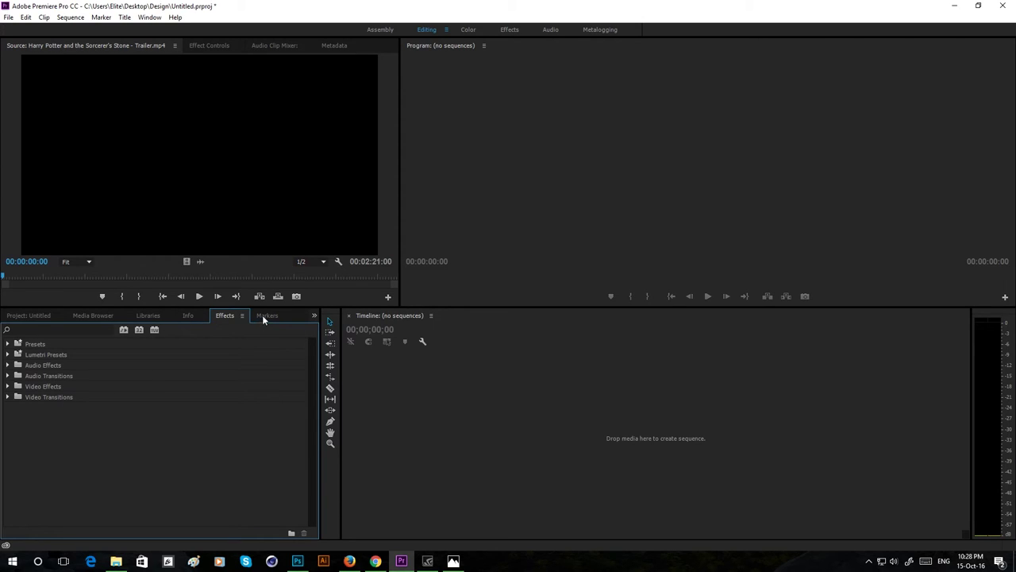
# Step: Open the hidden History panel from the » overflow list, then focus the Source monitor
pyautogui.click(314, 316)
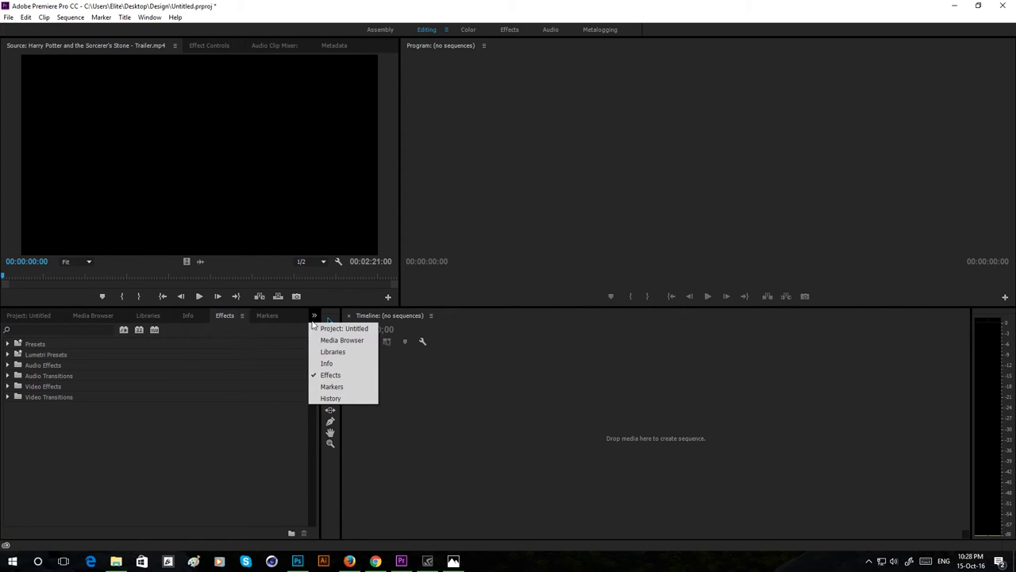
pyautogui.click(328, 397)
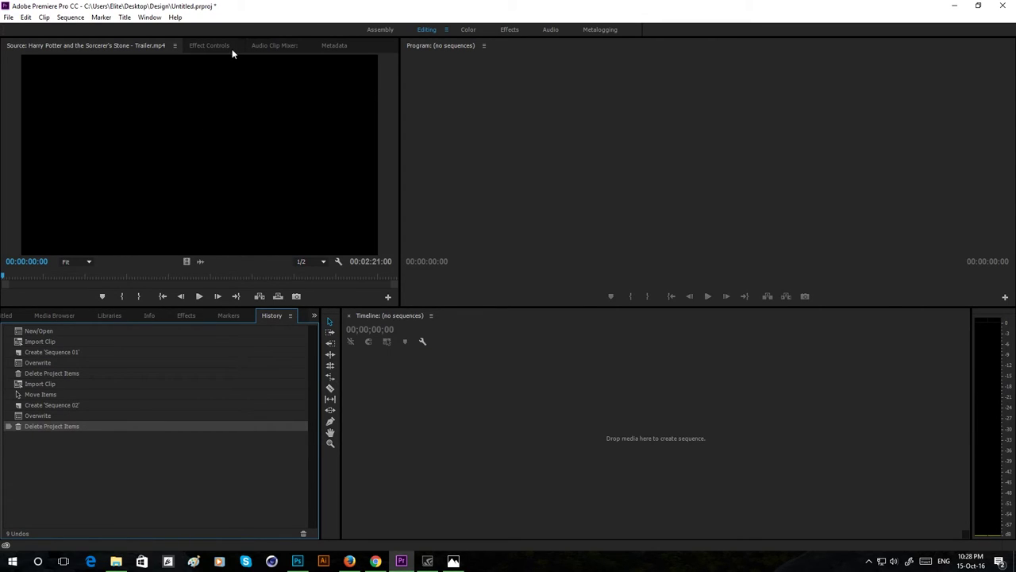
pyautogui.click(86, 99)
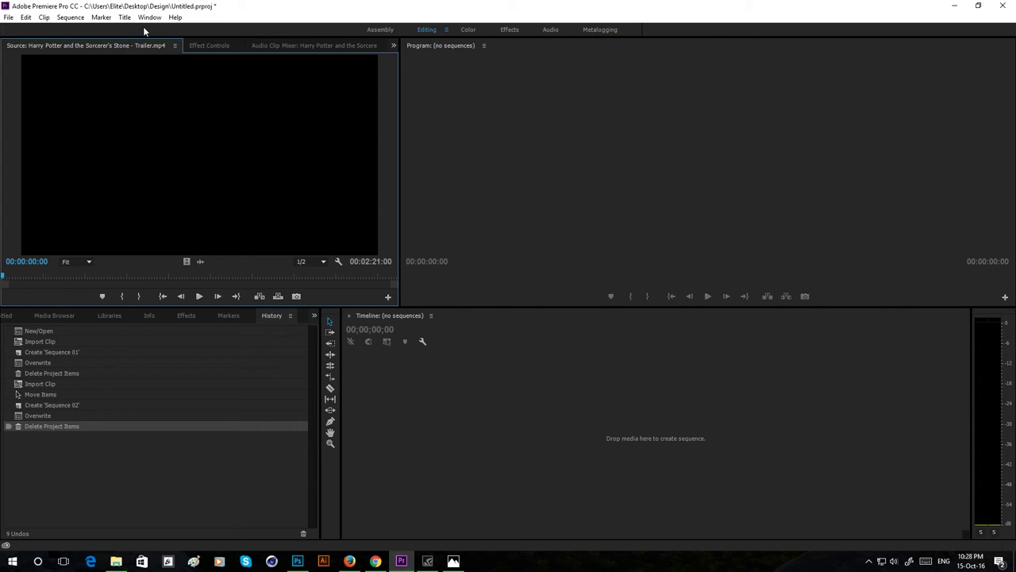
pyautogui.click(227, 45)
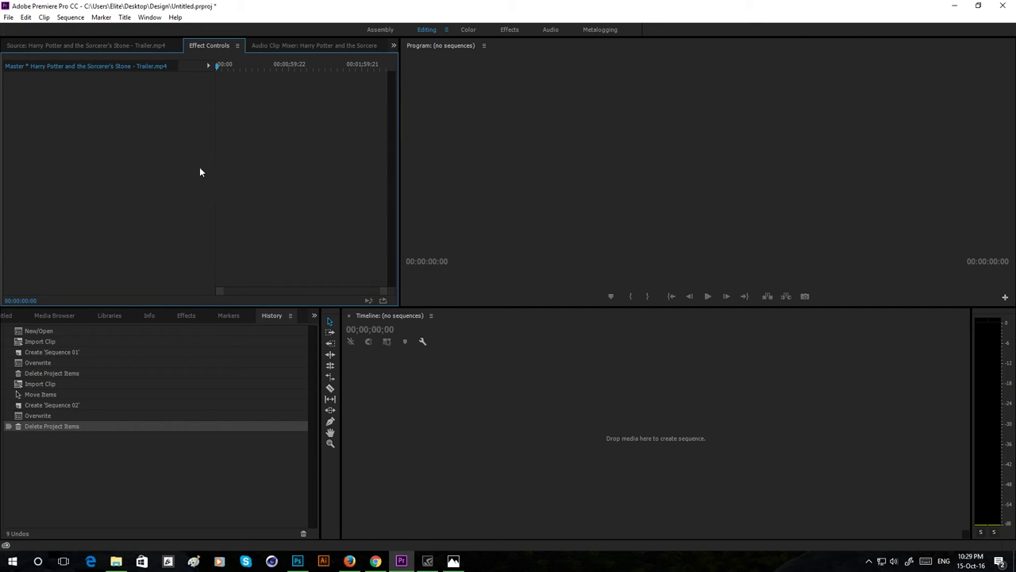
# Step: In the Audio Clip Mixer, raise the Audio 1 fader to 1.6, then lower it to -0.7
pyautogui.click(300, 46)
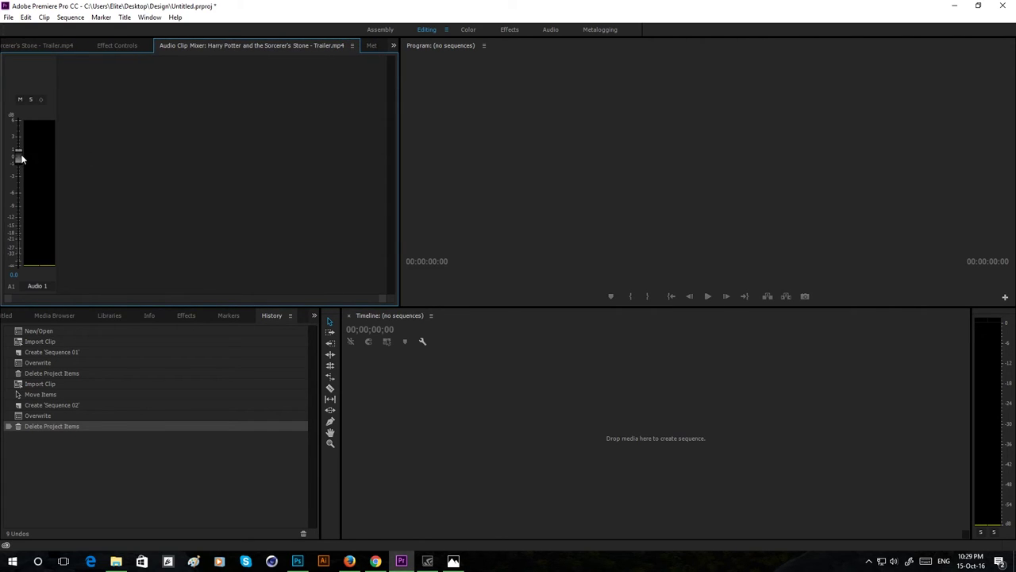
pyautogui.moveTo(17, 154); pyautogui.dragTo(22, 151)
pyautogui.moveTo(21, 151); pyautogui.dragTo(19, 163)
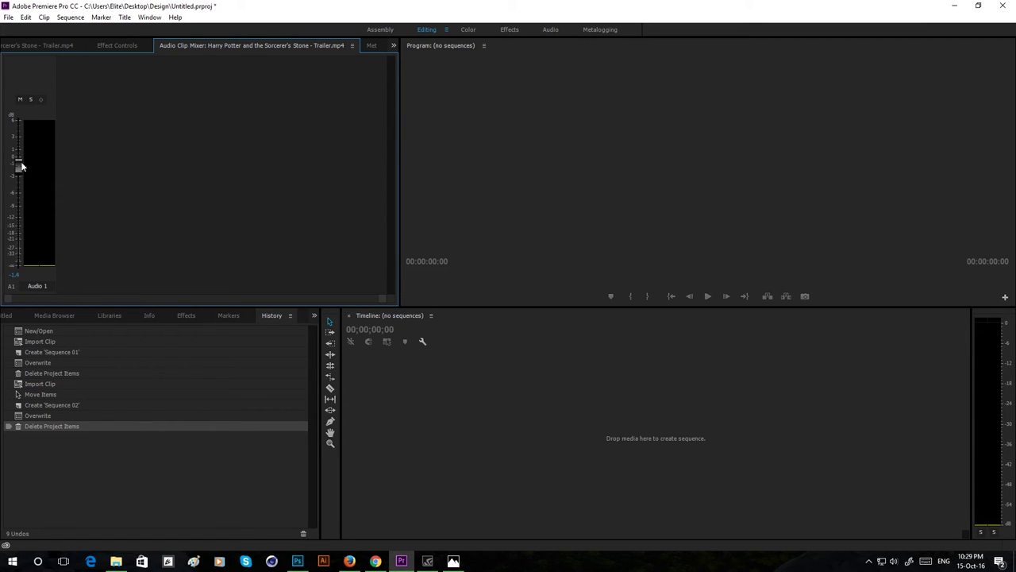
# Step: Show the trailer's metadata and drag the Clip/File splitter down to enlarge the Clip section
pyautogui.click(372, 46)
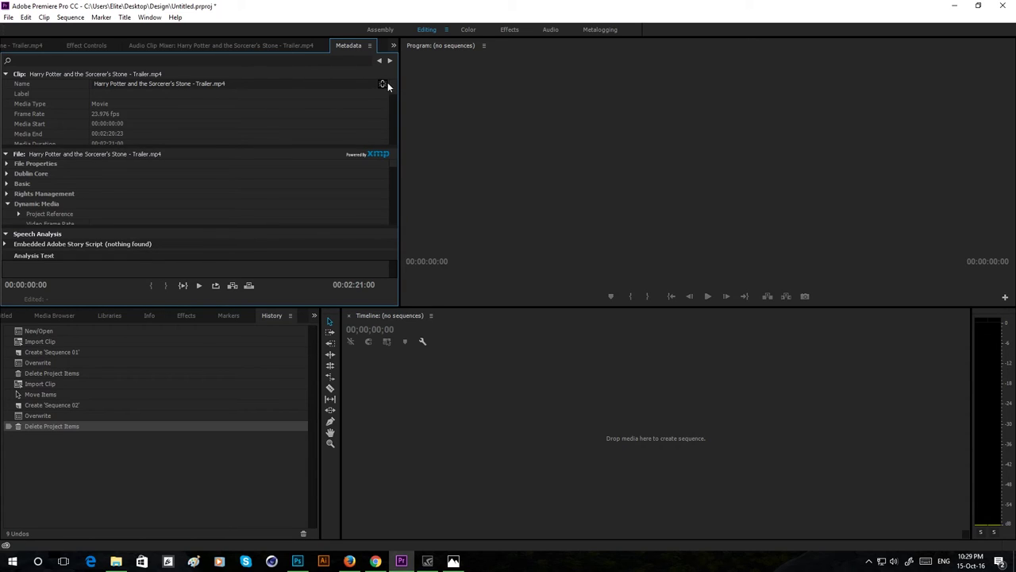
pyautogui.moveTo(391, 83)
pyautogui.mouseDown()
pyautogui.moveTo(389, 104)
pyautogui.moveTo(390, 81)
pyautogui.mouseUp()
pyautogui.moveTo(120, 148); pyautogui.dragTo(121, 205)
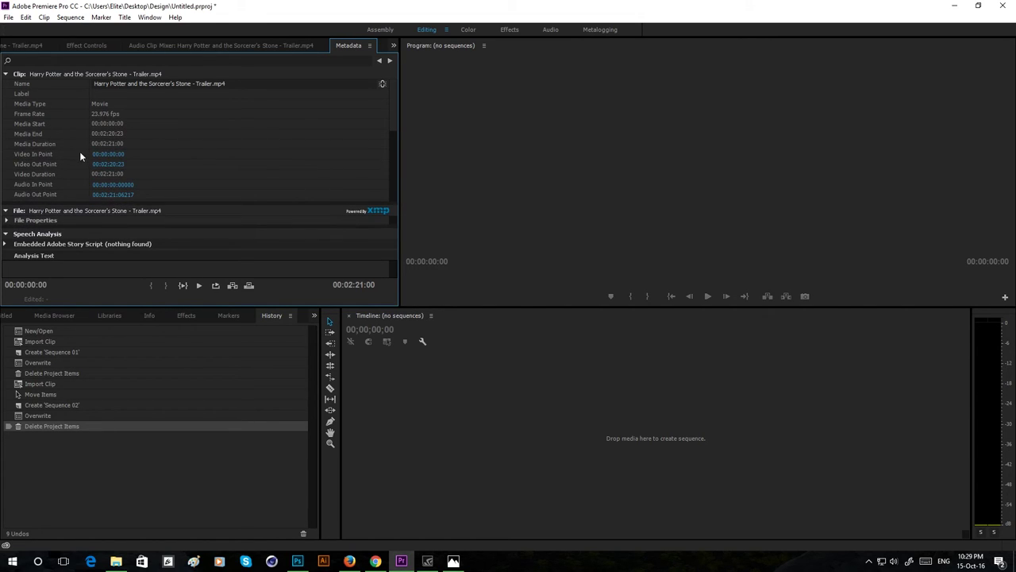
# Step: Check the Video In and Out Point fields without changing them, and scroll the Clip rows
pyautogui.click(101, 155)
pyautogui.click(126, 164)
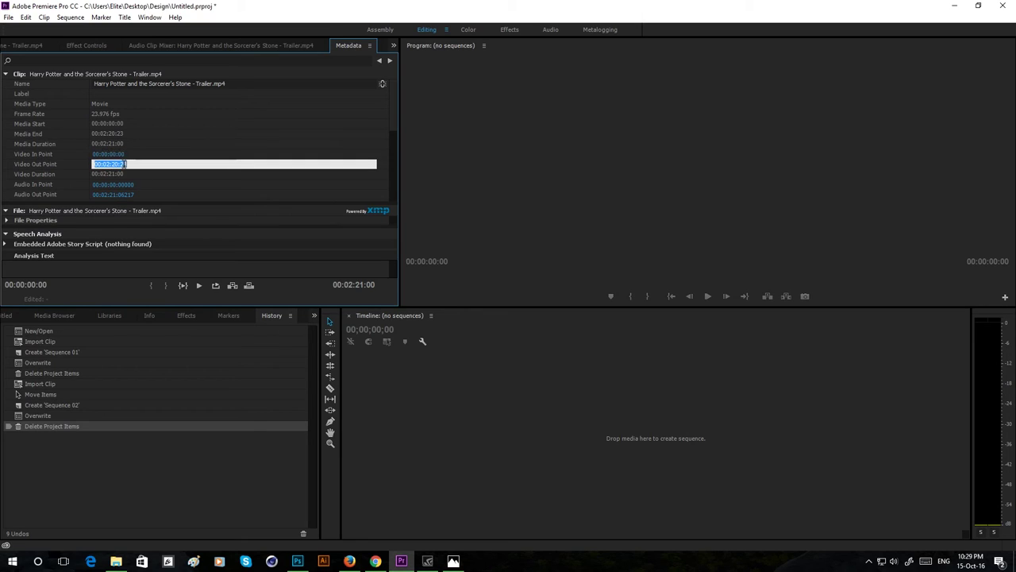
pyautogui.click(100, 105)
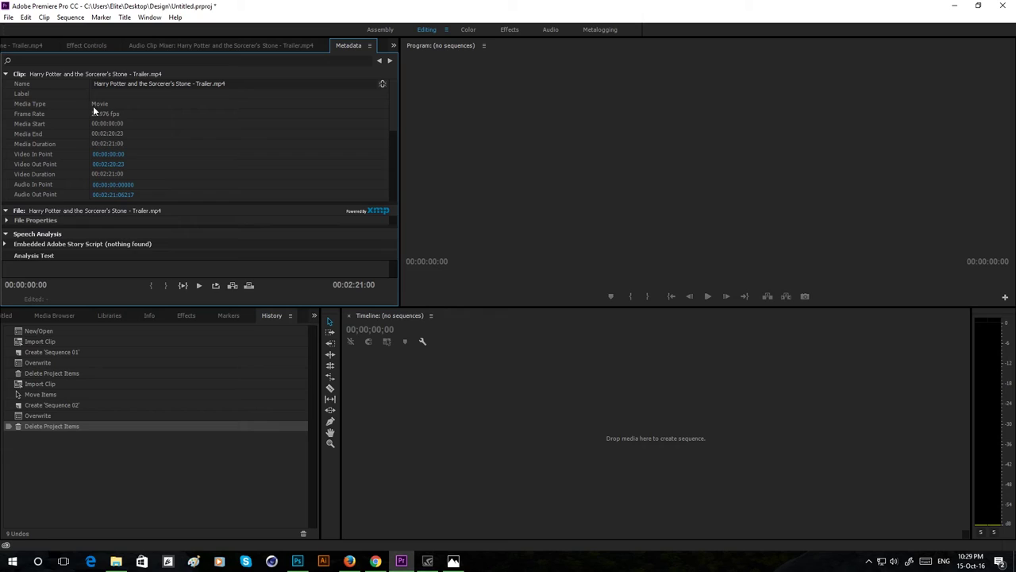
pyautogui.scroll(-2, 155, 173)
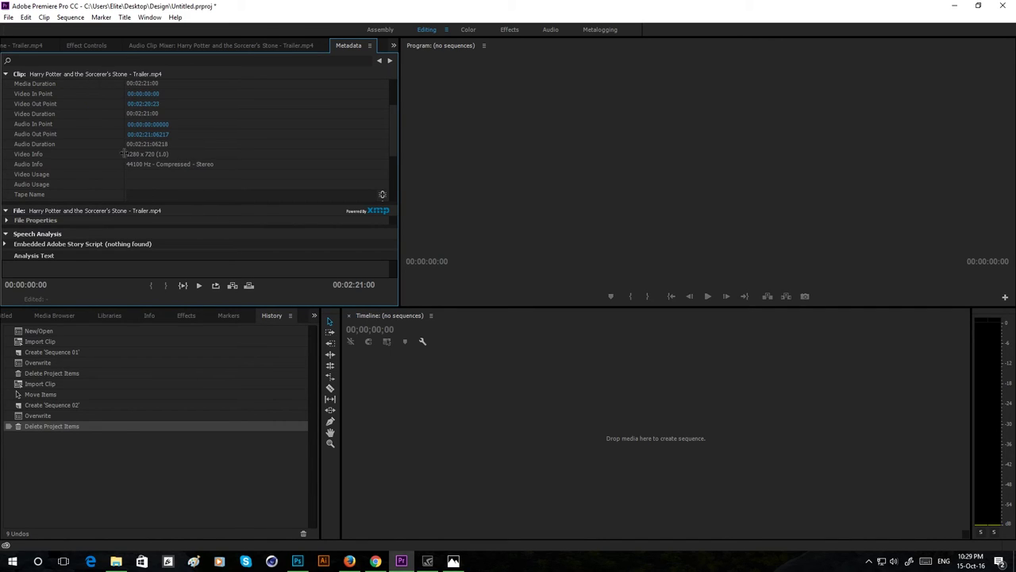
pyautogui.scroll(-3, 150, 158)
pyautogui.scroll(3, 202, 158)
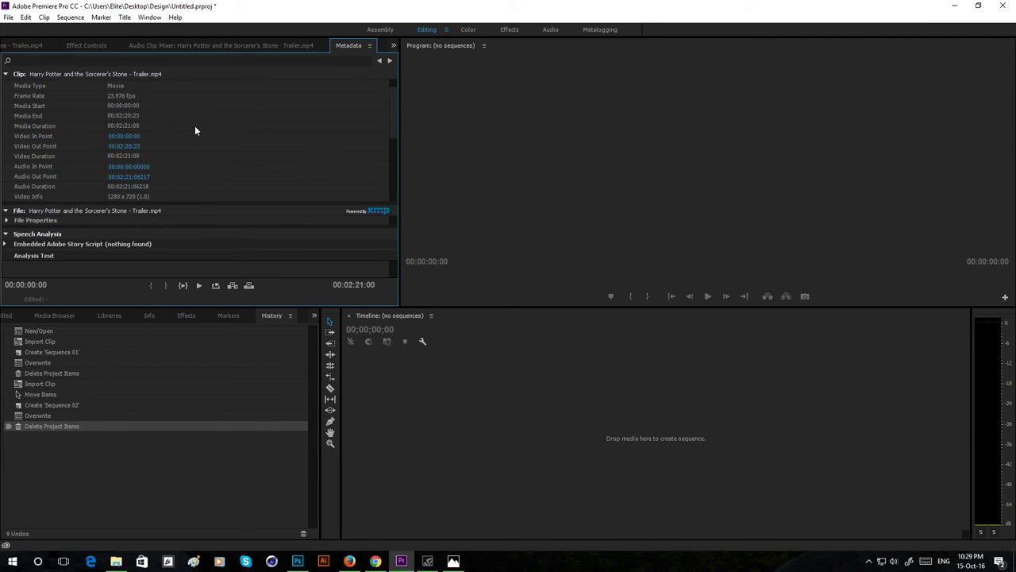
pyautogui.click(553, 148)
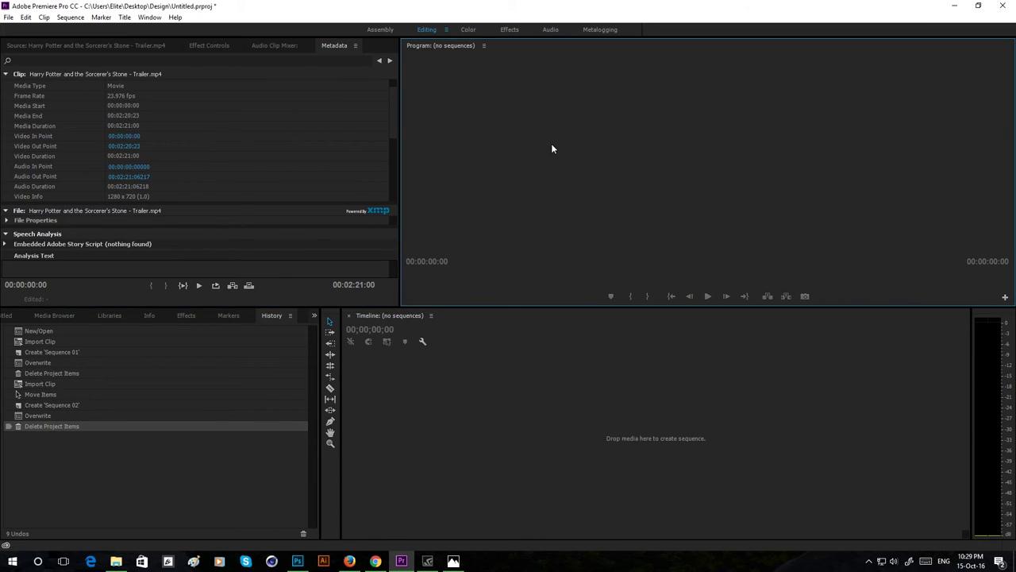
# Step: Bring back the Source monitor showing the trailer clip, then focus the Program monitor
pyautogui.click(58, 46)
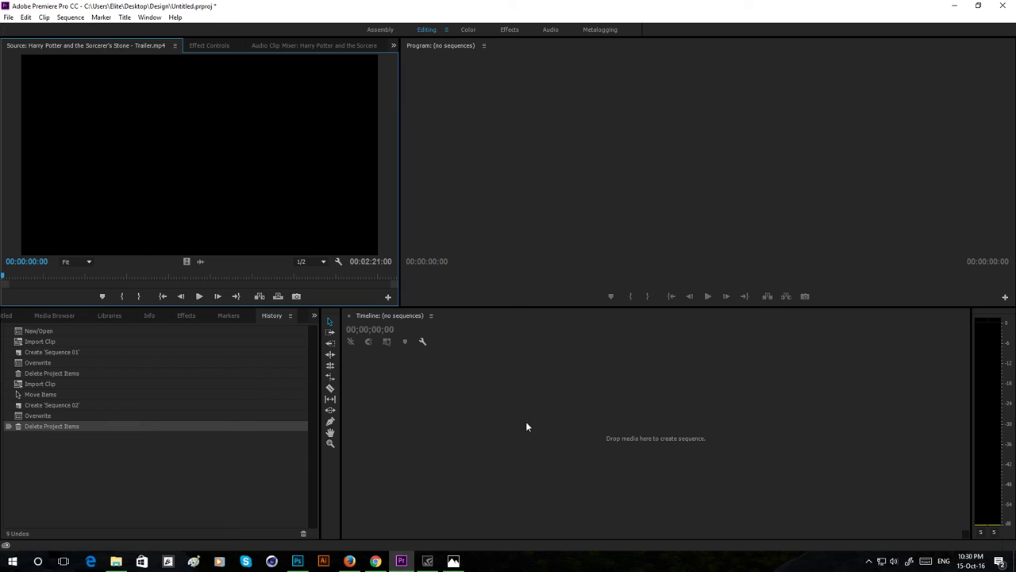
pyautogui.click(706, 294)
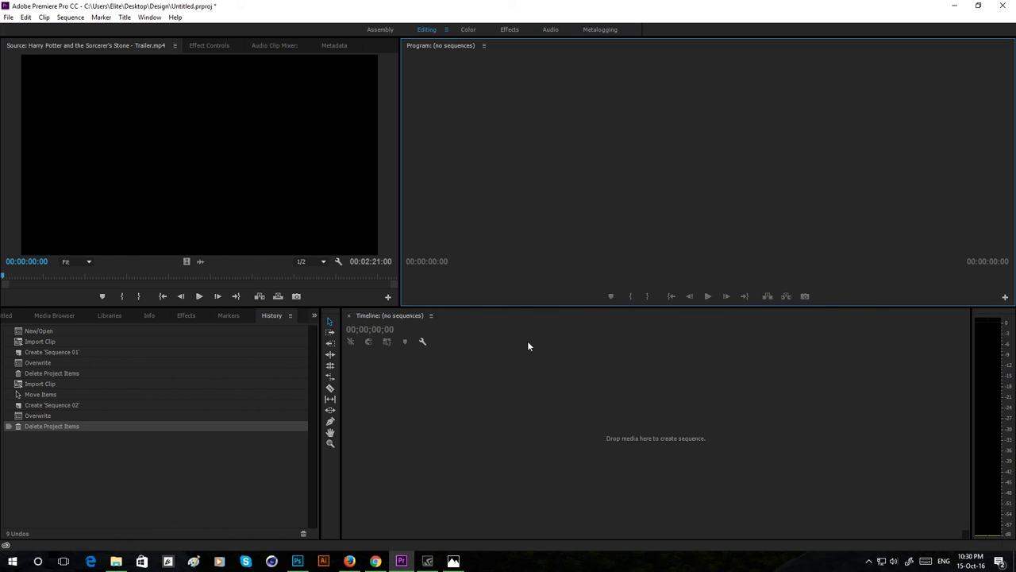
pyautogui.click(332, 322)
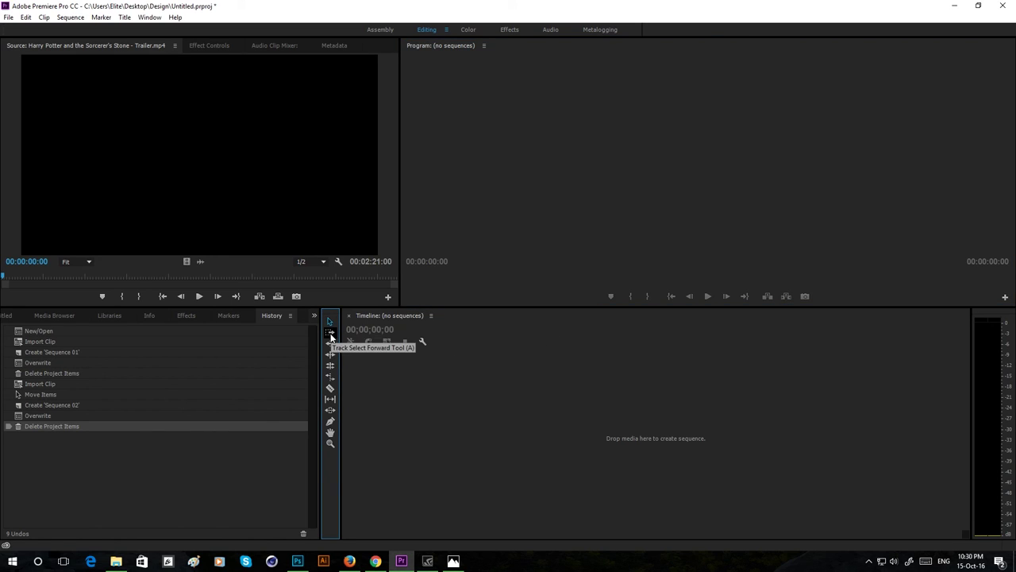